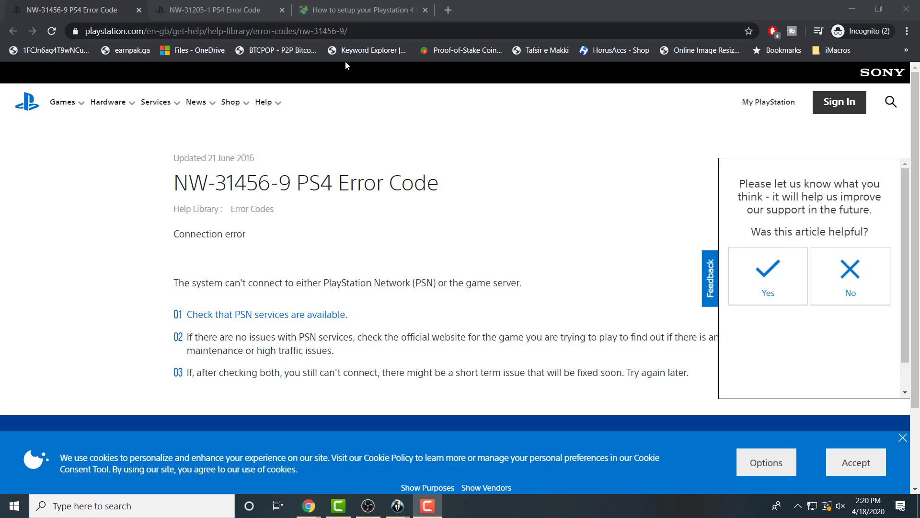
# - Read the NW-31205-1 article's PSN port and custom DNS fixes, then rate it unhelpful
pyautogui.click(215, 9)
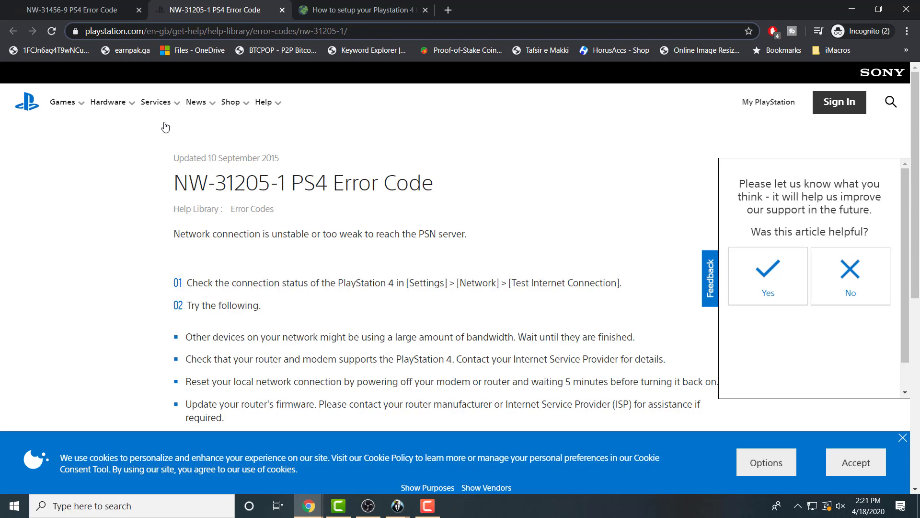
pyautogui.scroll(-1, 592, 274)
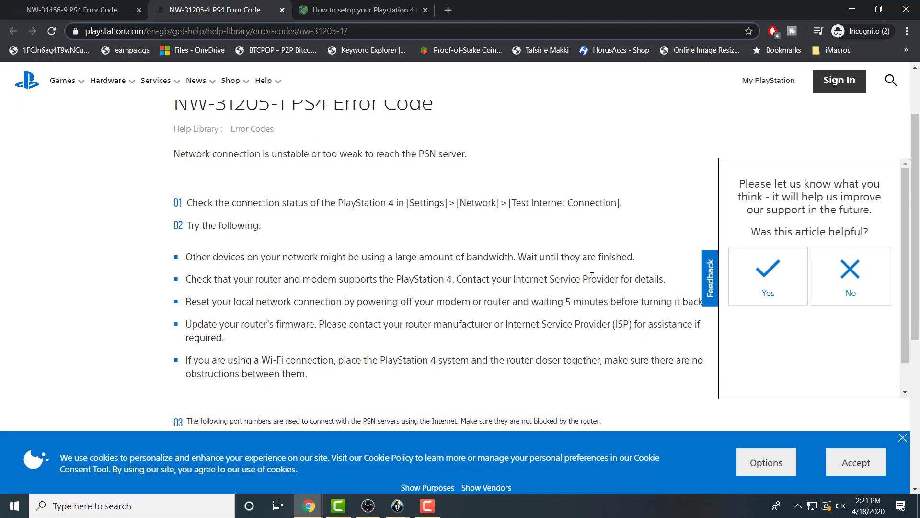
pyautogui.scroll(-3, 592, 275)
pyautogui.scroll(-3, 592, 275)
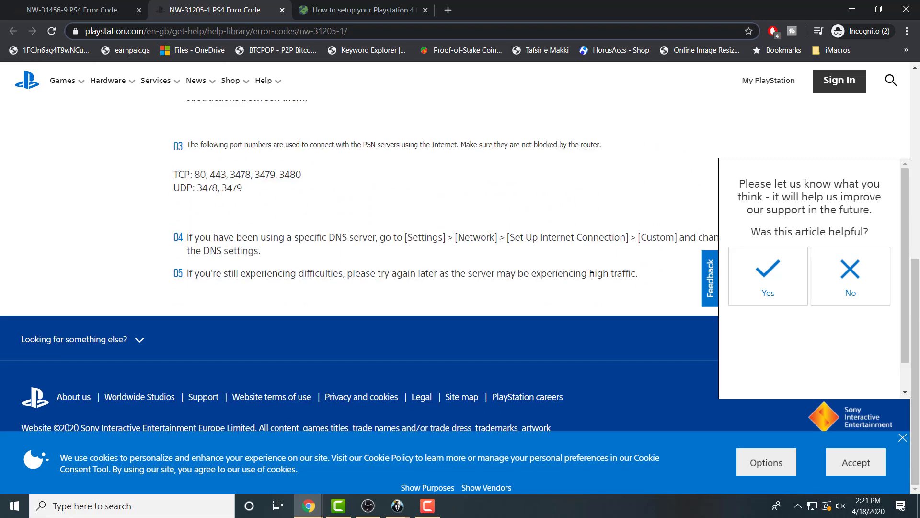
pyautogui.click(830, 275)
pyautogui.scroll(-1, 827, 216)
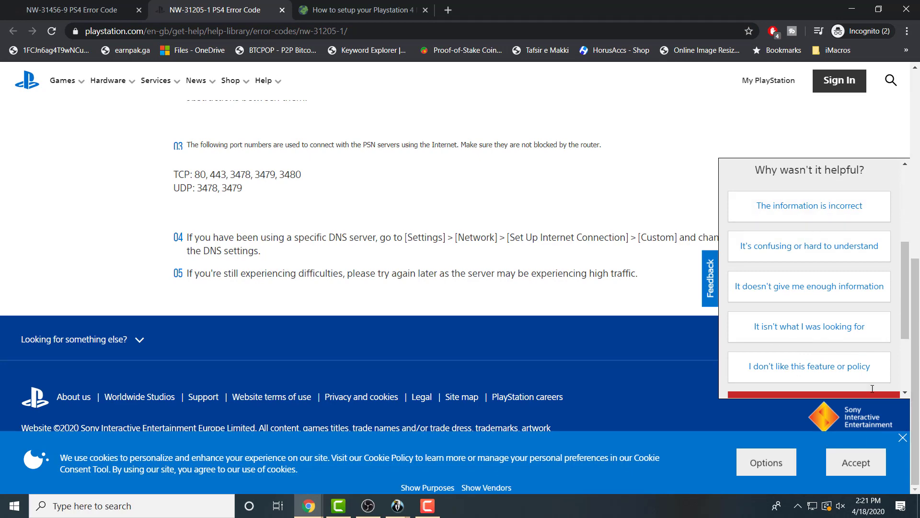
pyautogui.scroll(-2, 807, 237)
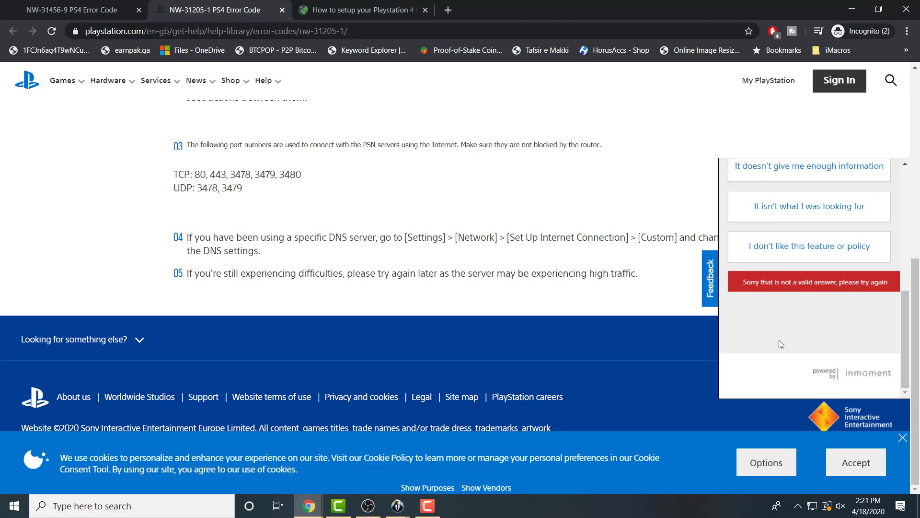
pyautogui.scroll(2, 611, 273)
pyautogui.scroll(2, 611, 274)
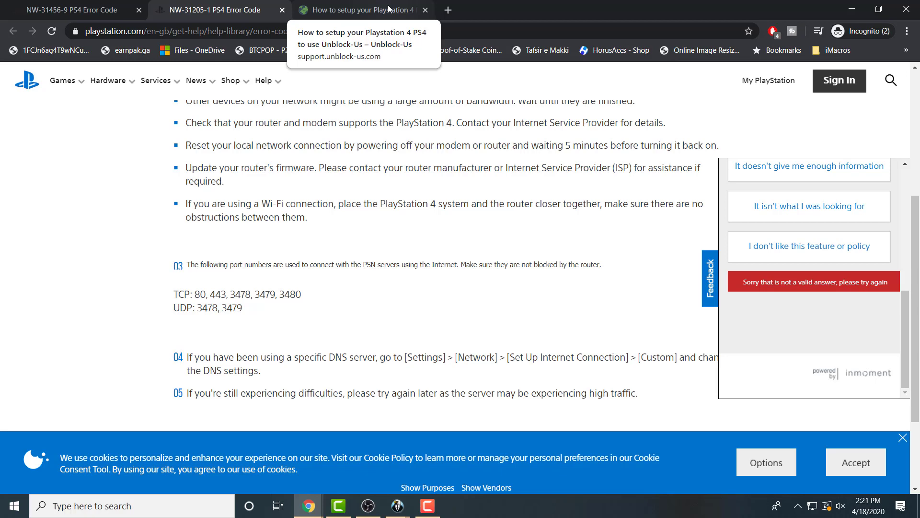
# - Read the Unblock-Us PS4 guide down to step 8's primary and secondary DNS servers
pyautogui.click(388, 10)
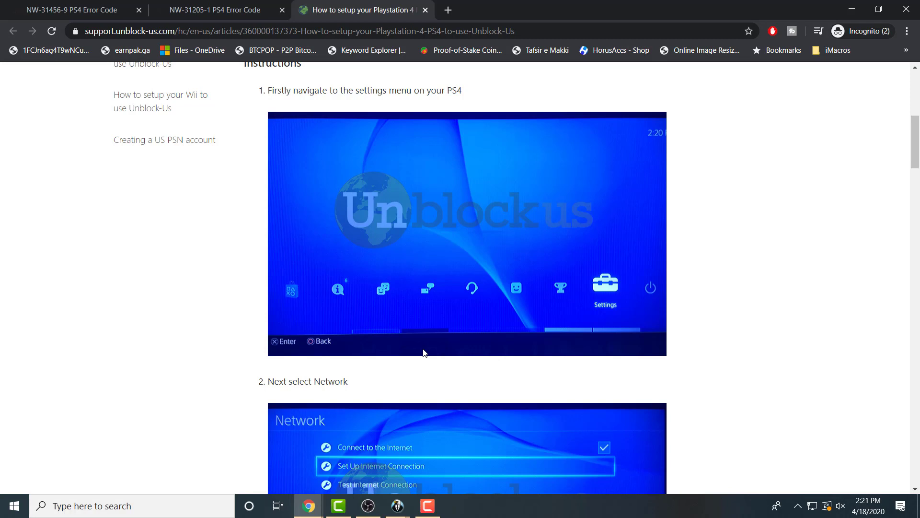
pyautogui.scroll(-3, 423, 352)
pyautogui.scroll(-3, 423, 353)
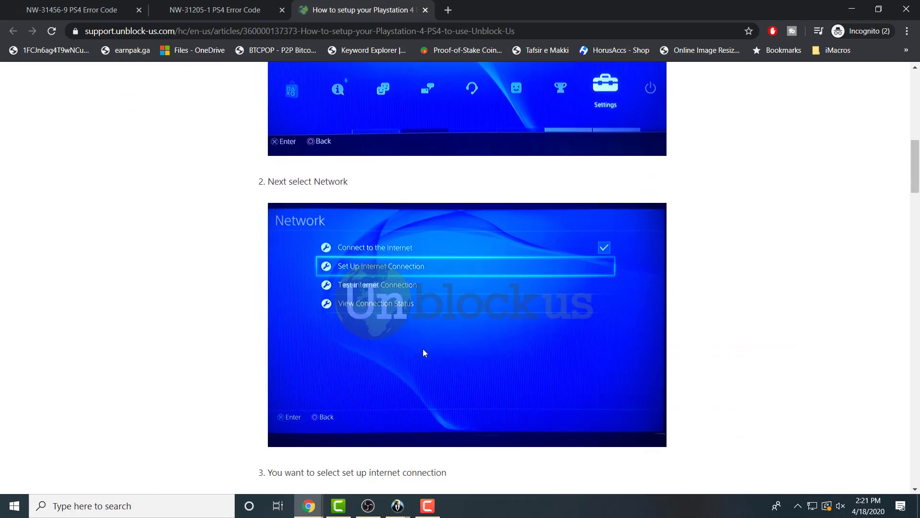
pyautogui.scroll(-3, 423, 353)
pyautogui.scroll(-2, 423, 353)
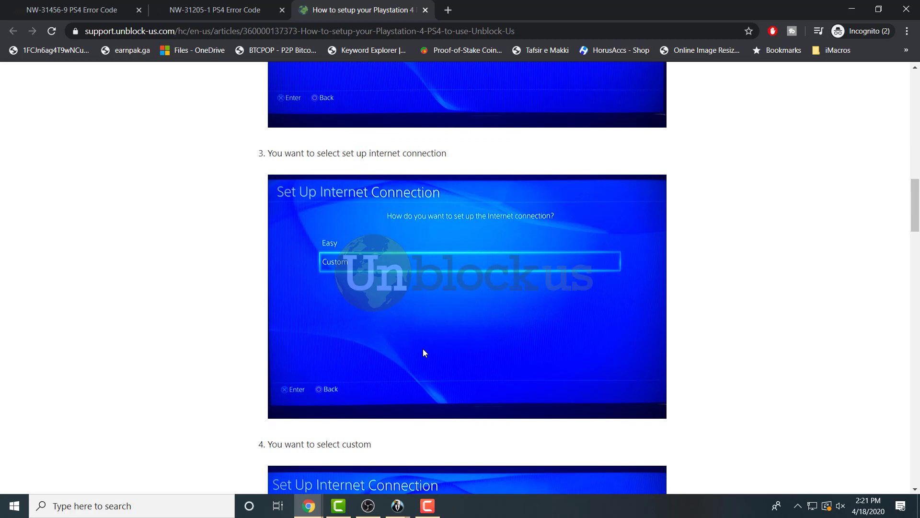
pyautogui.scroll(-4, 423, 349)
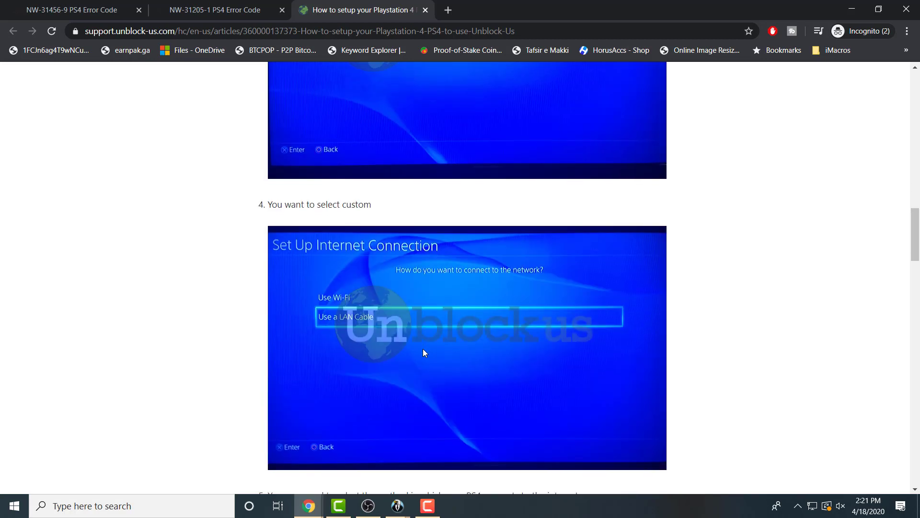
pyautogui.scroll(-1, 445, 293)
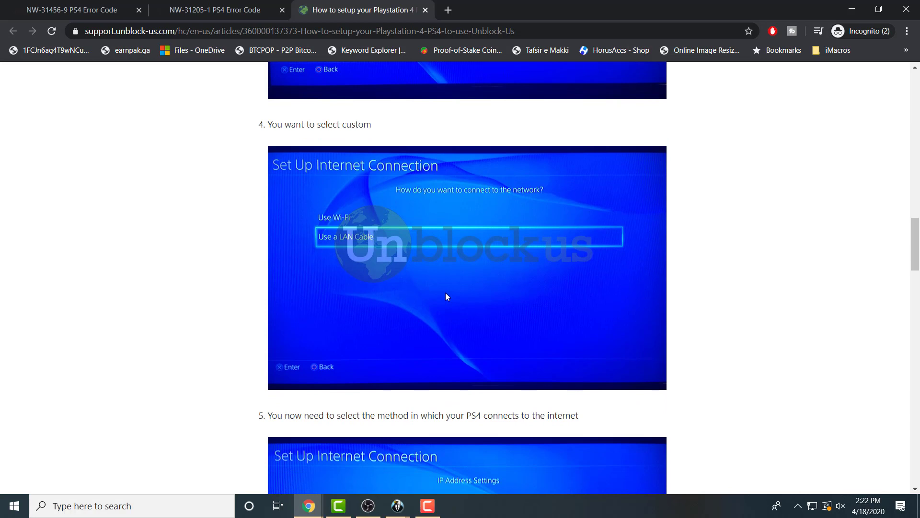
pyautogui.scroll(-3, 445, 292)
pyautogui.scroll(-1, 445, 293)
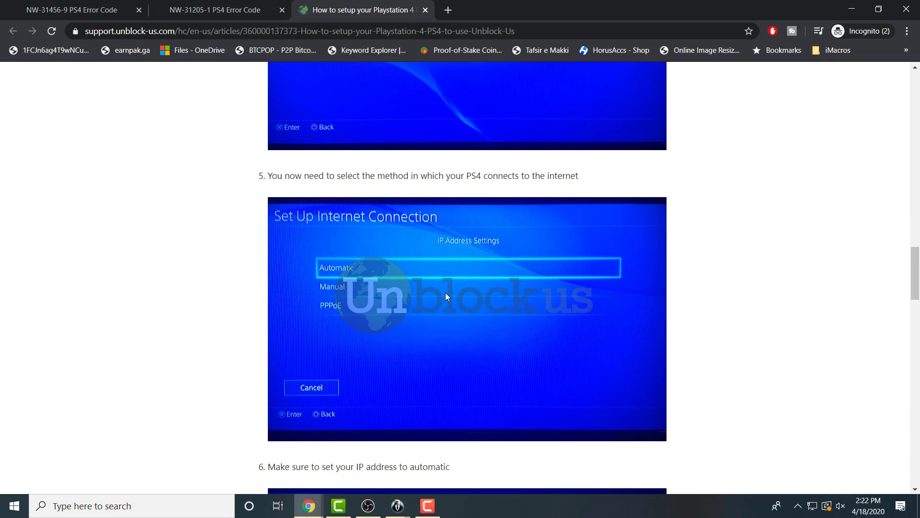
pyautogui.scroll(-1, 445, 293)
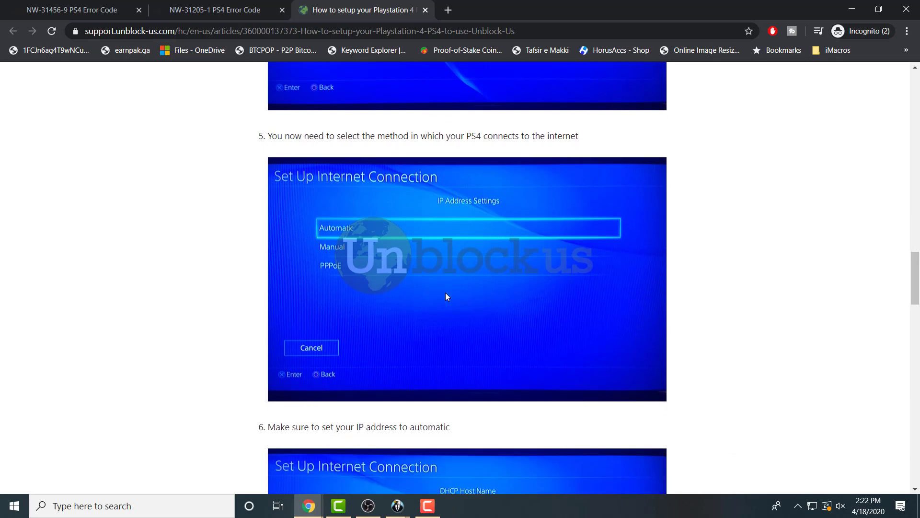
pyautogui.scroll(-2, 446, 293)
pyautogui.scroll(-1, 446, 292)
pyautogui.scroll(1, 445, 293)
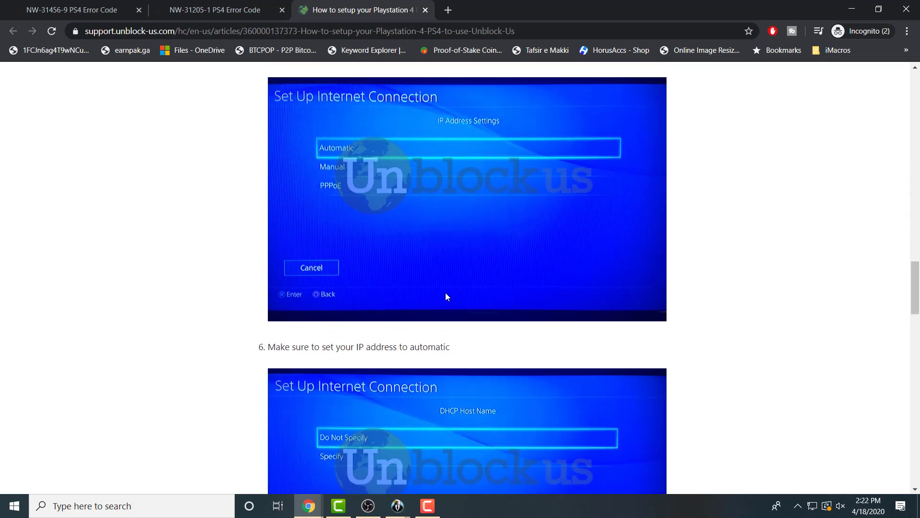
pyautogui.scroll(1, 445, 293)
pyautogui.scroll(-3, 446, 293)
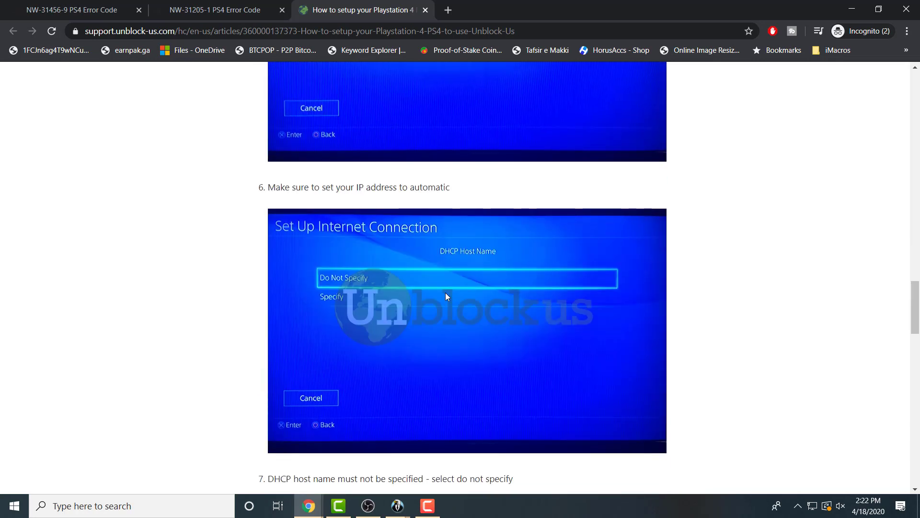
pyautogui.scroll(-2, 445, 293)
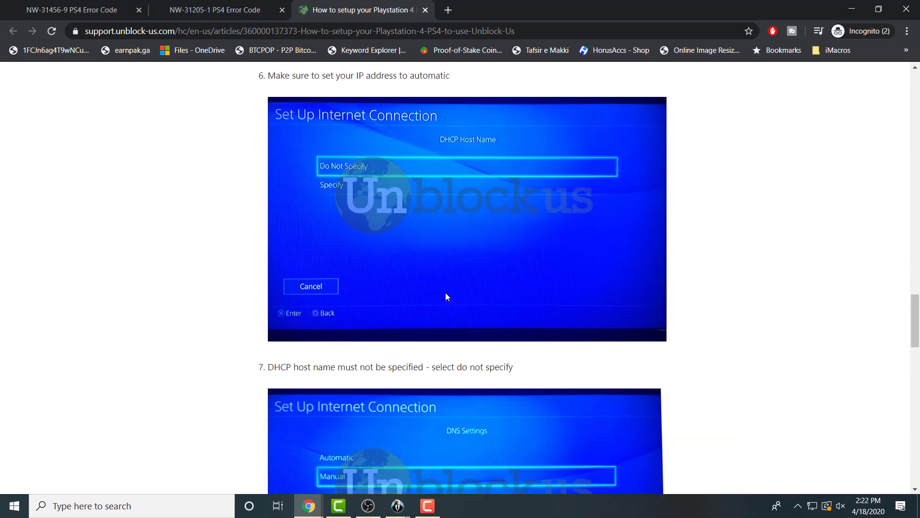
pyautogui.scroll(-1, 445, 295)
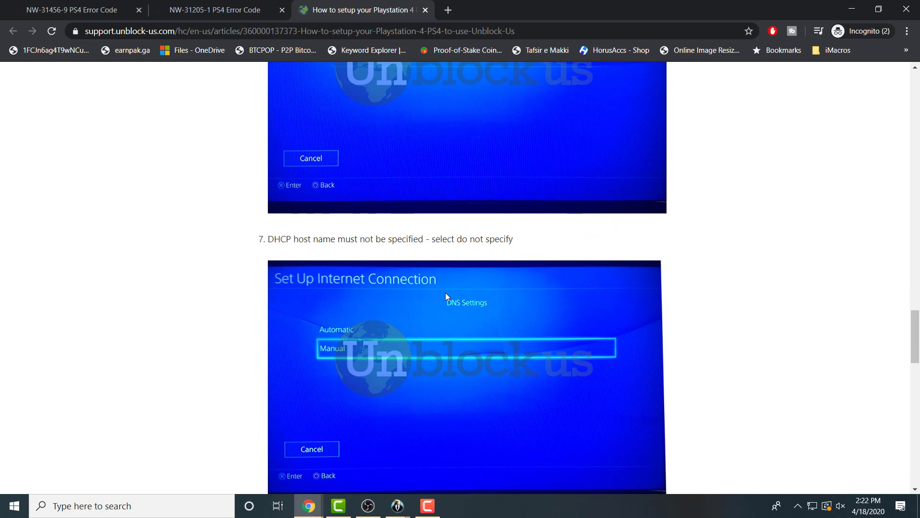
pyautogui.scroll(-1, 446, 293)
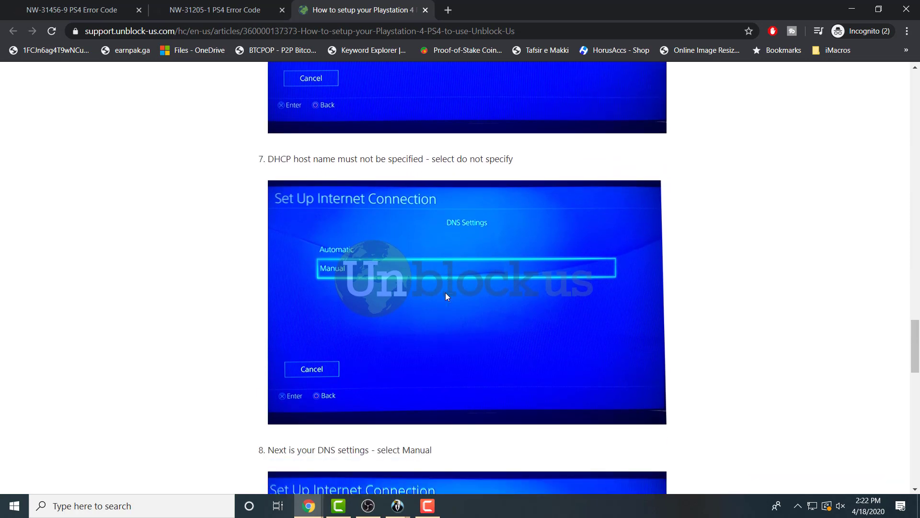
pyautogui.scroll(3, 445, 293)
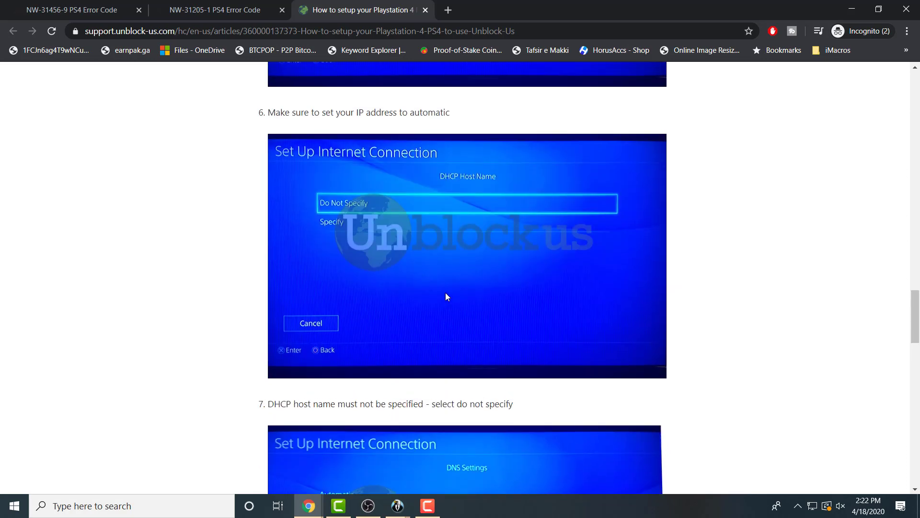
pyautogui.scroll(3, 445, 292)
pyautogui.scroll(2, 445, 293)
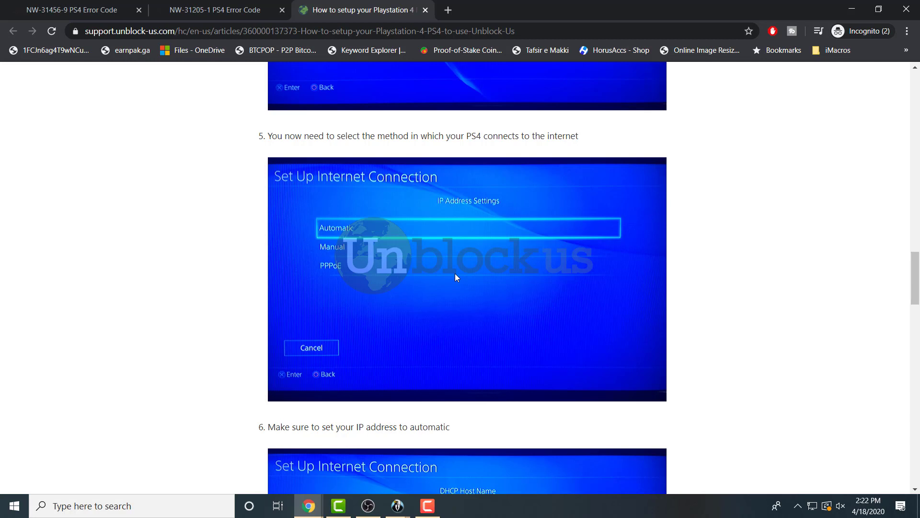
pyautogui.scroll(-2, 456, 273)
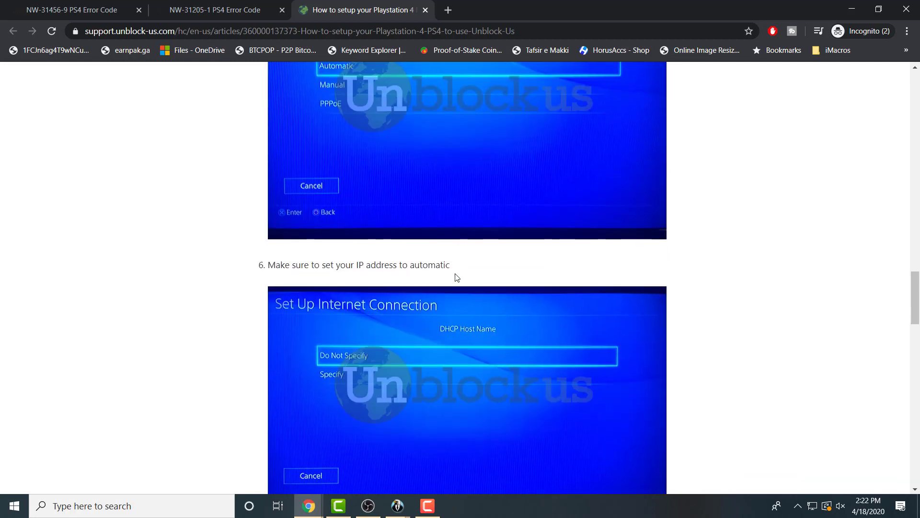
pyautogui.scroll(-2, 455, 273)
pyautogui.scroll(-2, 455, 273)
pyautogui.scroll(-2, 455, 273)
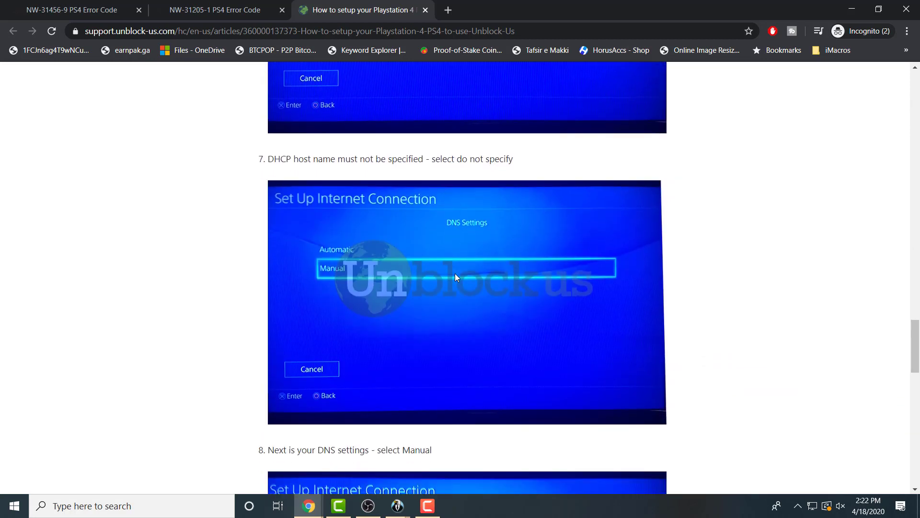
pyautogui.scroll(-3, 455, 274)
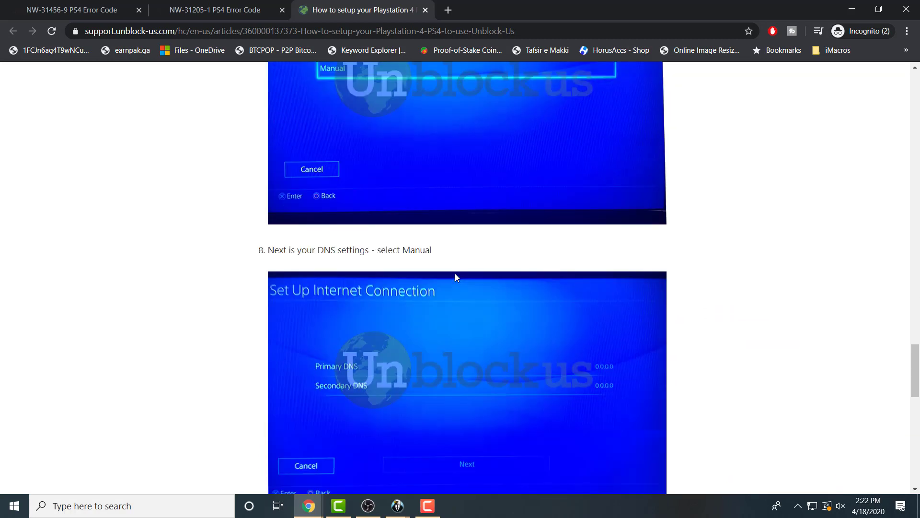
pyautogui.scroll(-2, 455, 278)
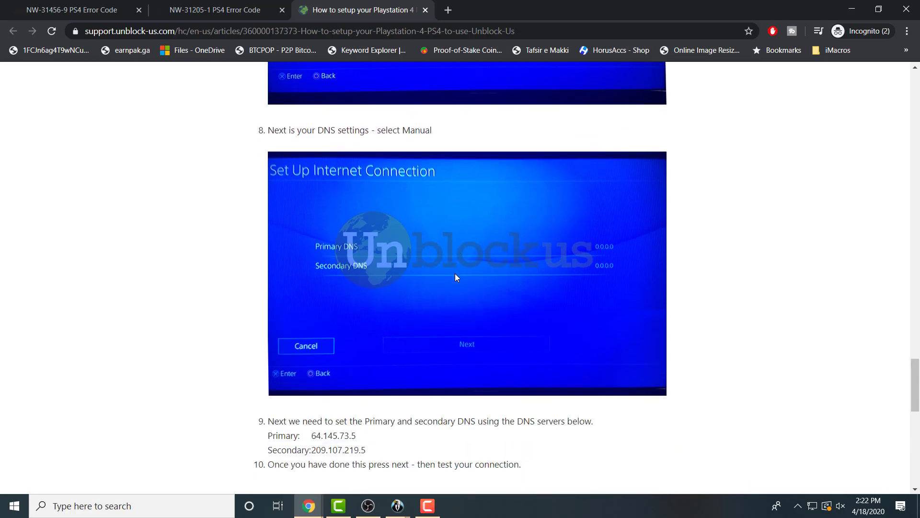